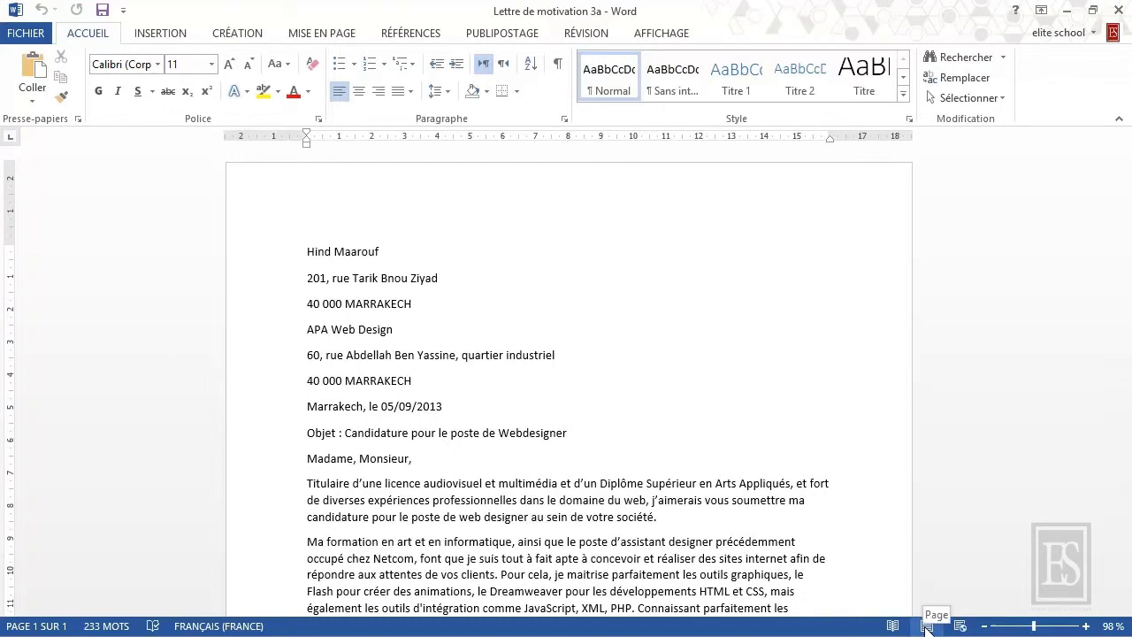
Step: Look at the AFFICHAGE view options, then switch to MISE EN PAGE for the cover letter
{"action": "left_click", "coordinate": [654, 34]}
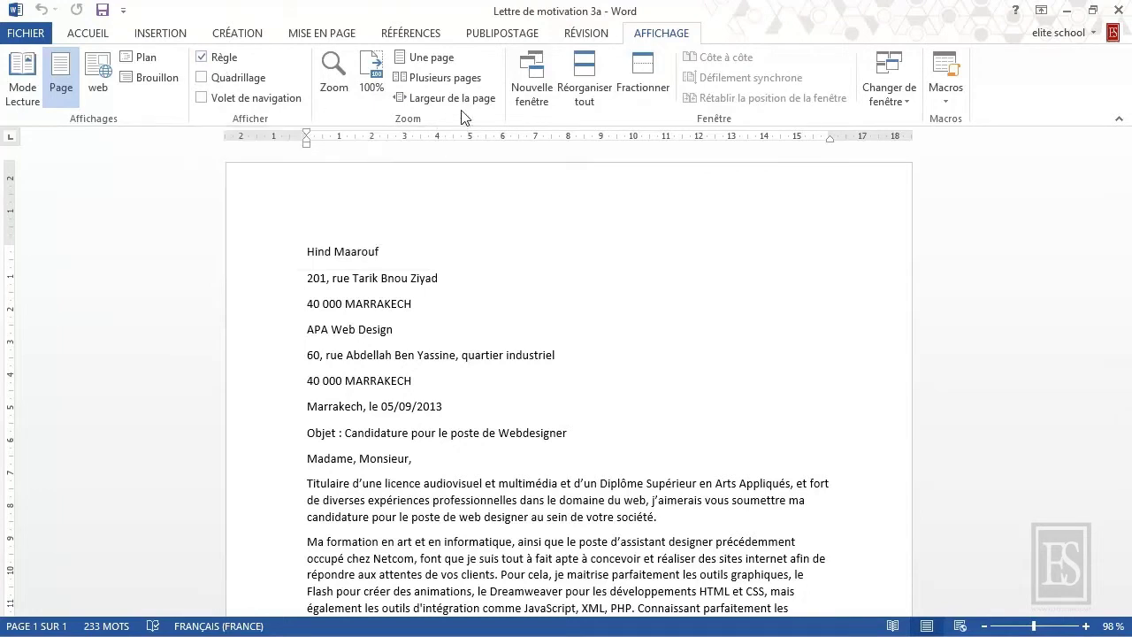
{"action": "left_click", "coordinate": [345, 39]}
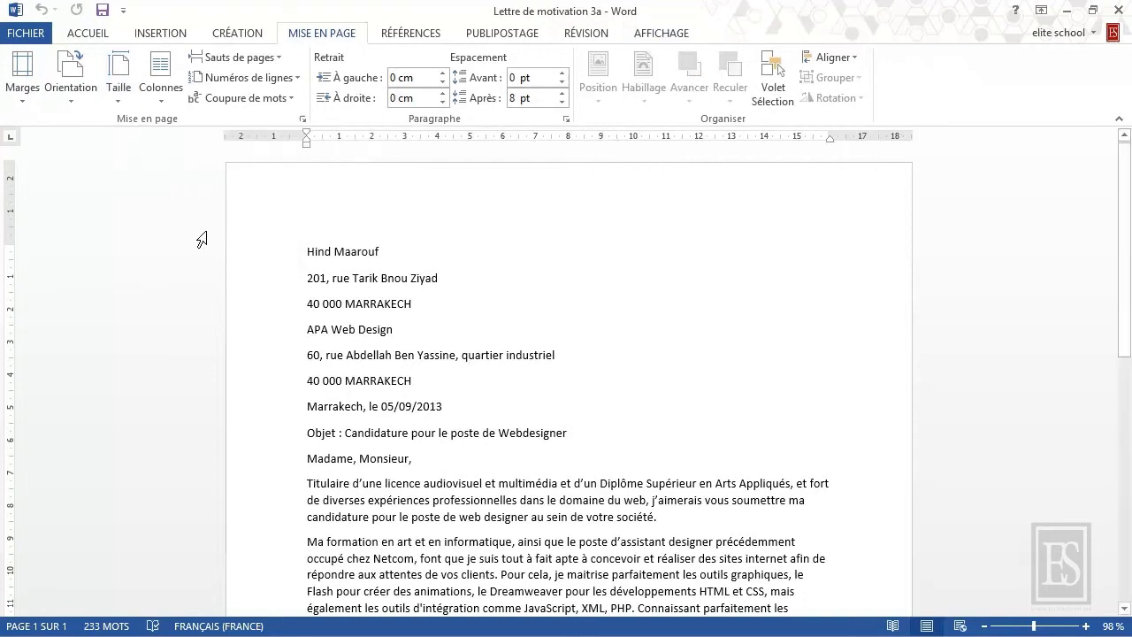
Step: Show the Taille paper-size list and scroll down to envelope formats such as Enveloppe DL
{"action": "left_click", "coordinate": [119, 93]}
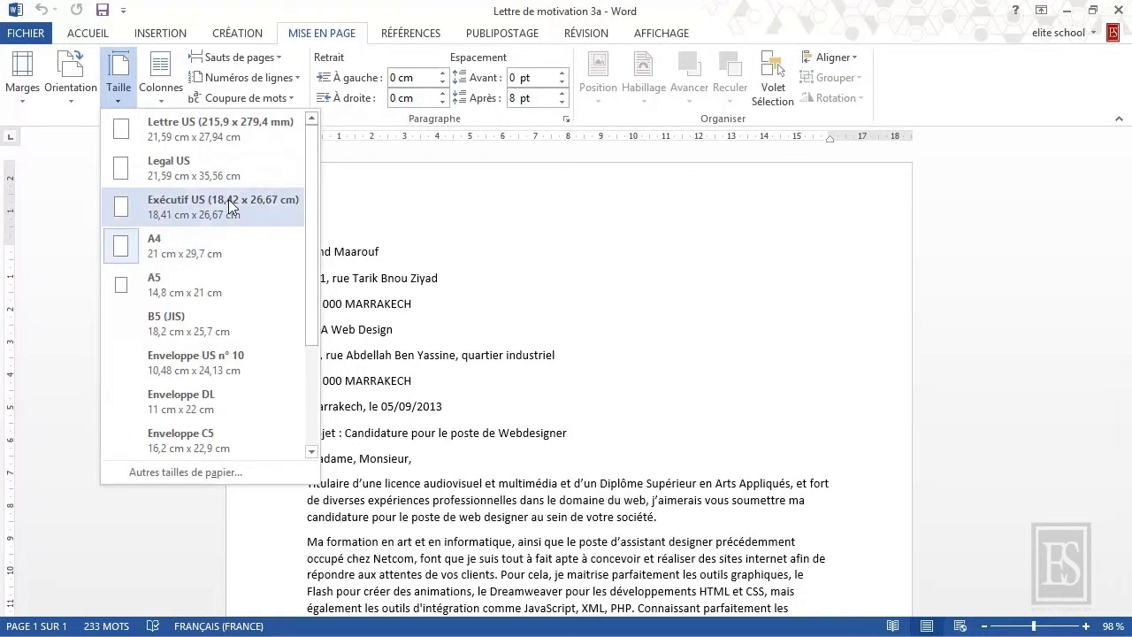
{"action": "scroll", "coordinate": [252, 270], "scroll_direction": "down", "scroll_amount": 2}
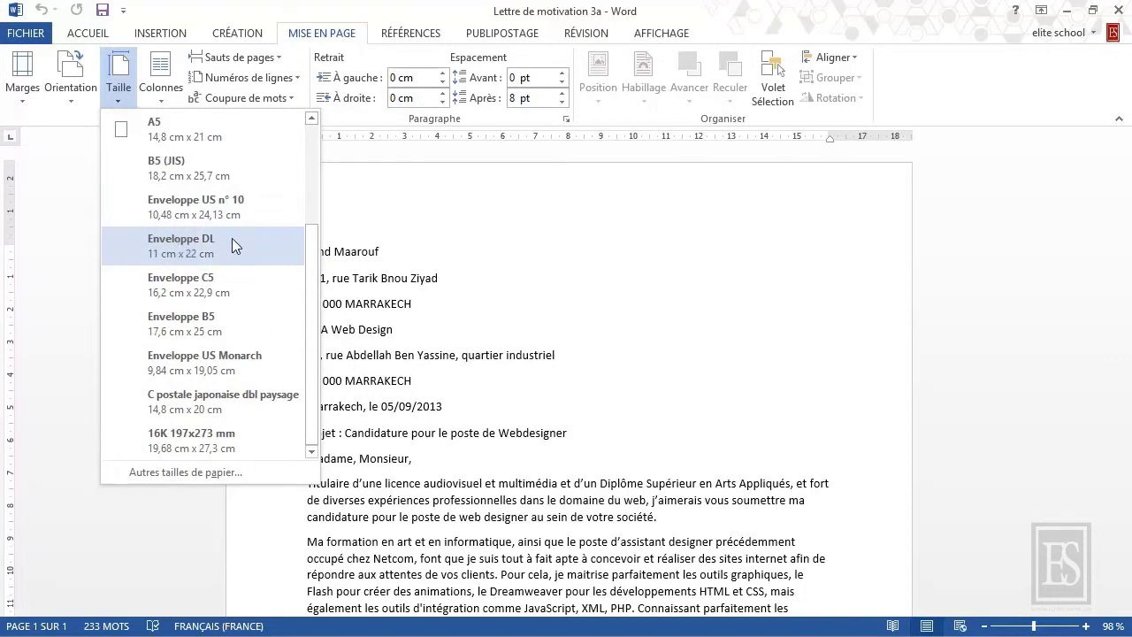
Step: Verify A4 paper at 21 × 29,7 cm applies to the whole document, then confirm
{"action": "left_click", "coordinate": [247, 478]}
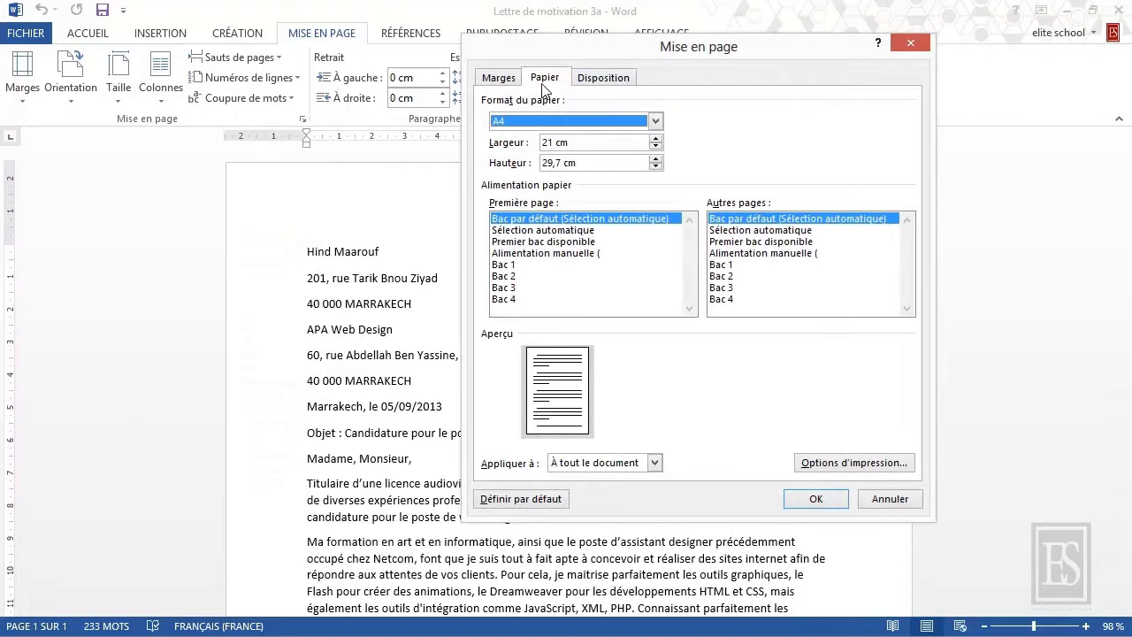
{"action": "left_click", "coordinate": [570, 143]}
{"action": "mouse_move", "coordinate": [570, 143]}
{"action": "left_mouse_down"}
{"action": "mouse_move", "coordinate": [538, 144]}
{"action": "mouse_move", "coordinate": [543, 164]}
{"action": "left_mouse_up"}
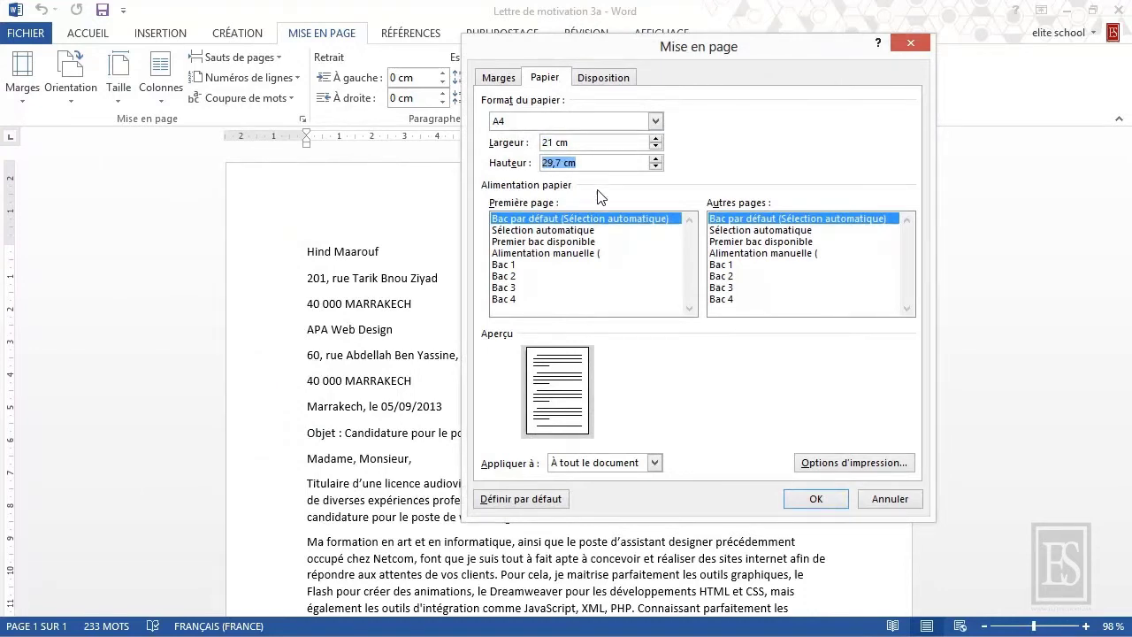
{"action": "left_click", "coordinate": [654, 463]}
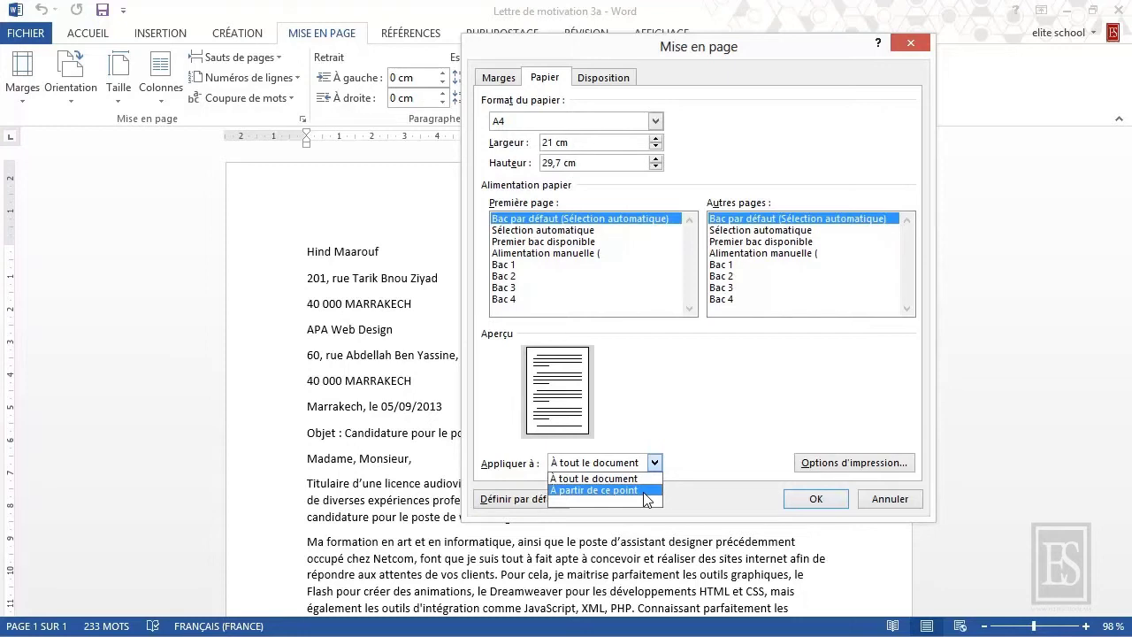
{"action": "left_click", "coordinate": [809, 498]}
{"action": "left_click", "coordinate": [809, 499]}
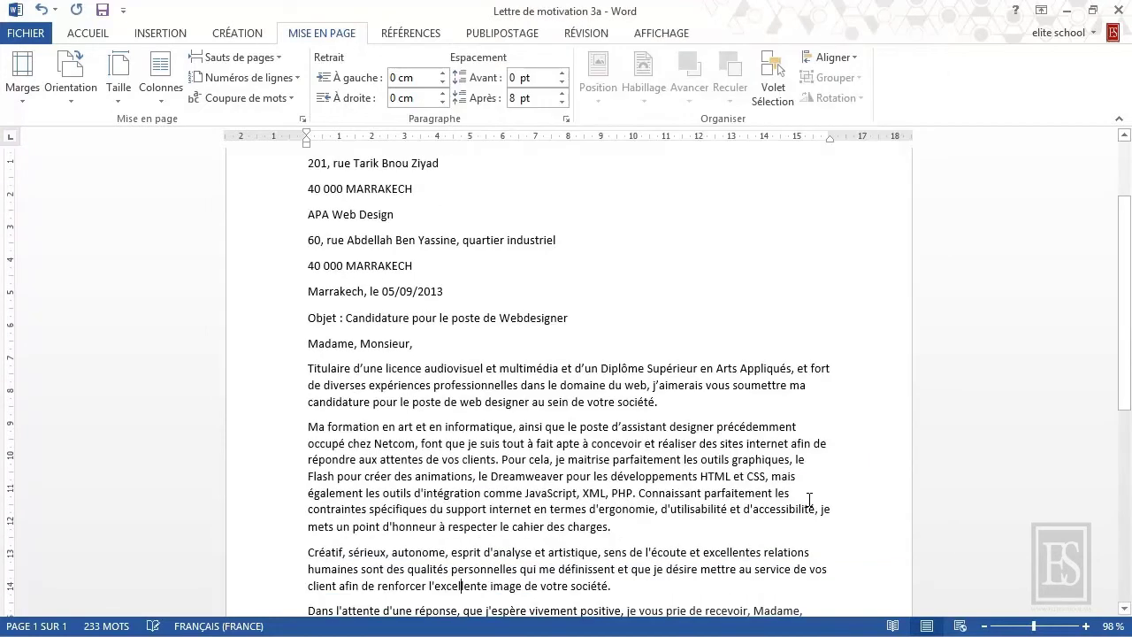
{"action": "scroll", "coordinate": [684, 433], "scroll_direction": "up", "scroll_amount": 3}
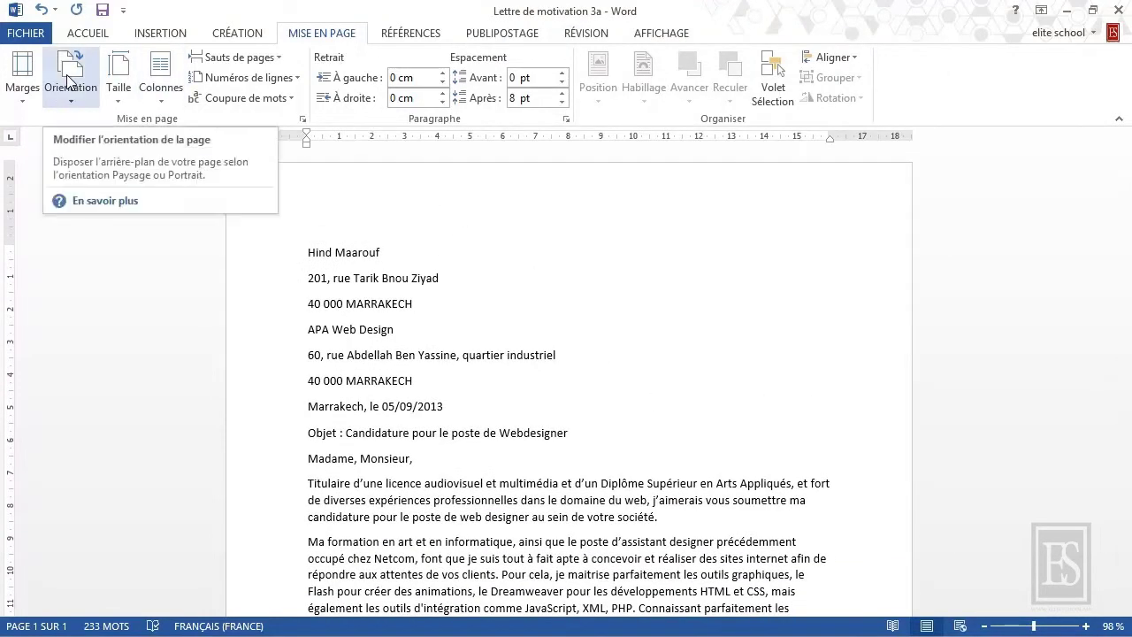
{"action": "left_click", "coordinate": [72, 103]}
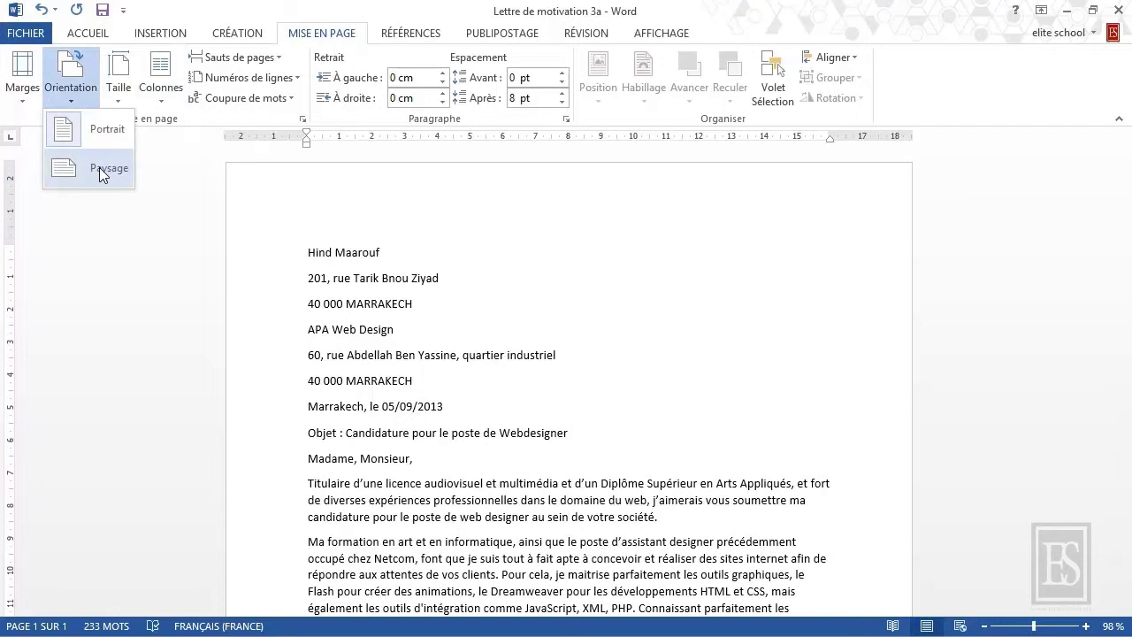
{"action": "left_click", "coordinate": [101, 132]}
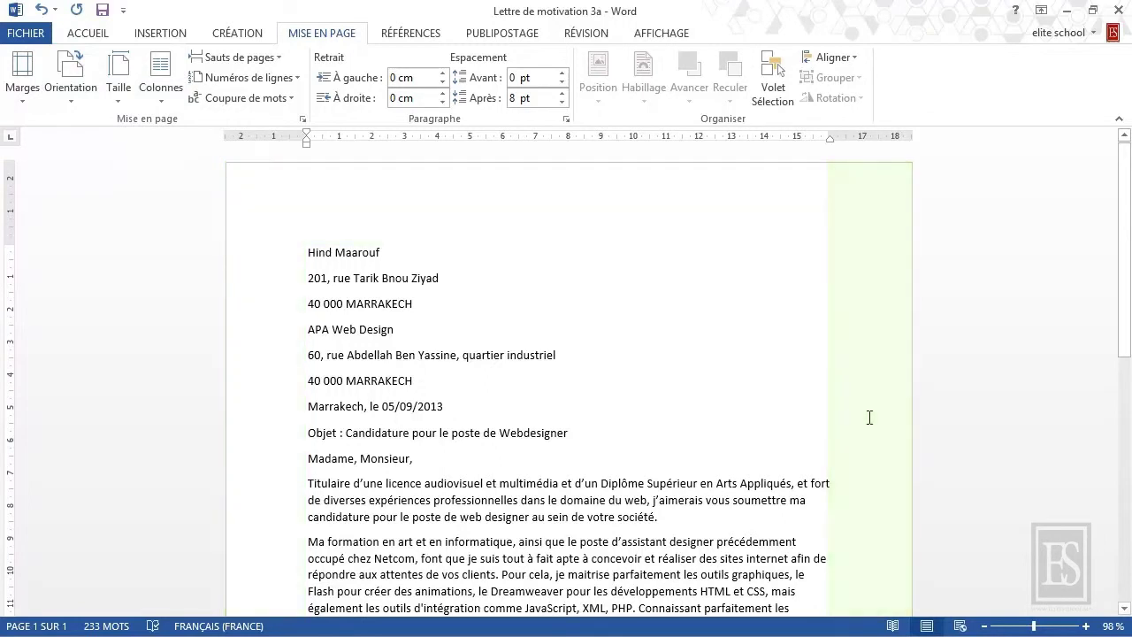
{"action": "scroll", "coordinate": [862, 417], "scroll_direction": "down", "scroll_amount": 10}
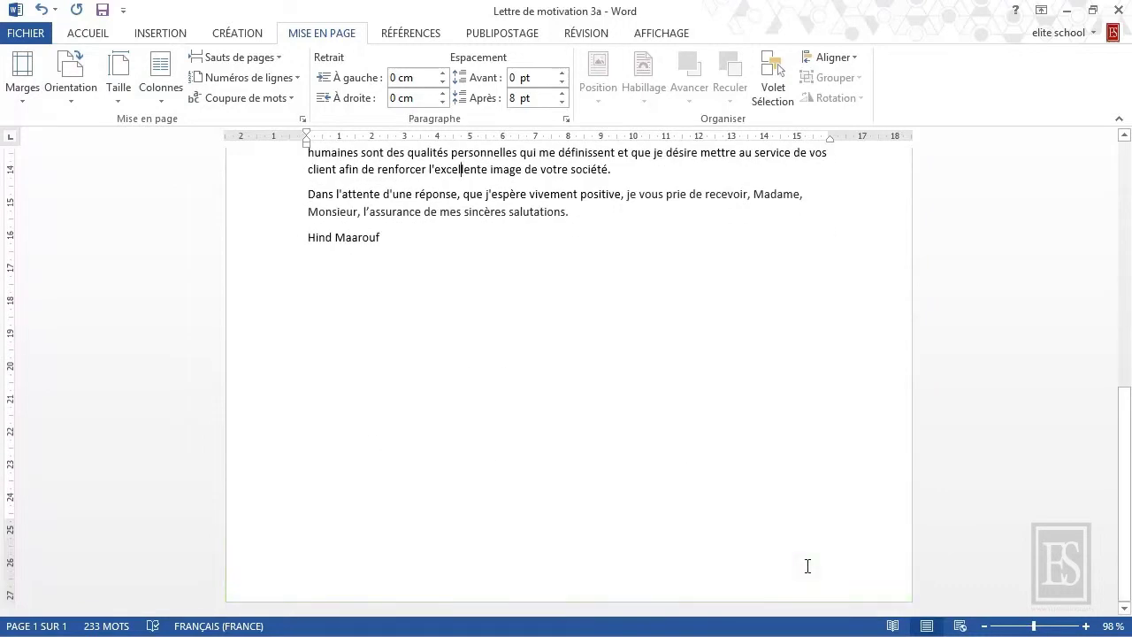
{"action": "scroll", "coordinate": [805, 563], "scroll_direction": "up", "scroll_amount": 10}
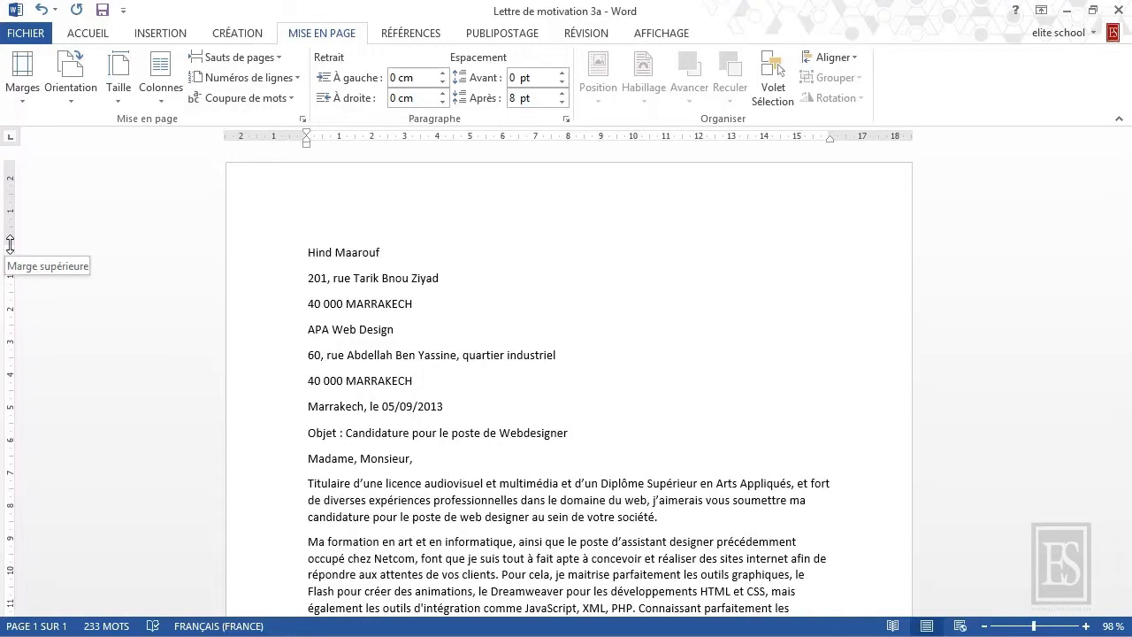
Step: Drag the ruler's right margin marker left and left margin marker right, leaving the top margin unchanged
{"action": "mouse_move", "coordinate": [10, 244]}
{"action": "left_mouse_down"}
{"action": "mouse_move", "coordinate": [8, 293]}
{"action": "mouse_move", "coordinate": [9, 245]}
{"action": "left_mouse_up"}
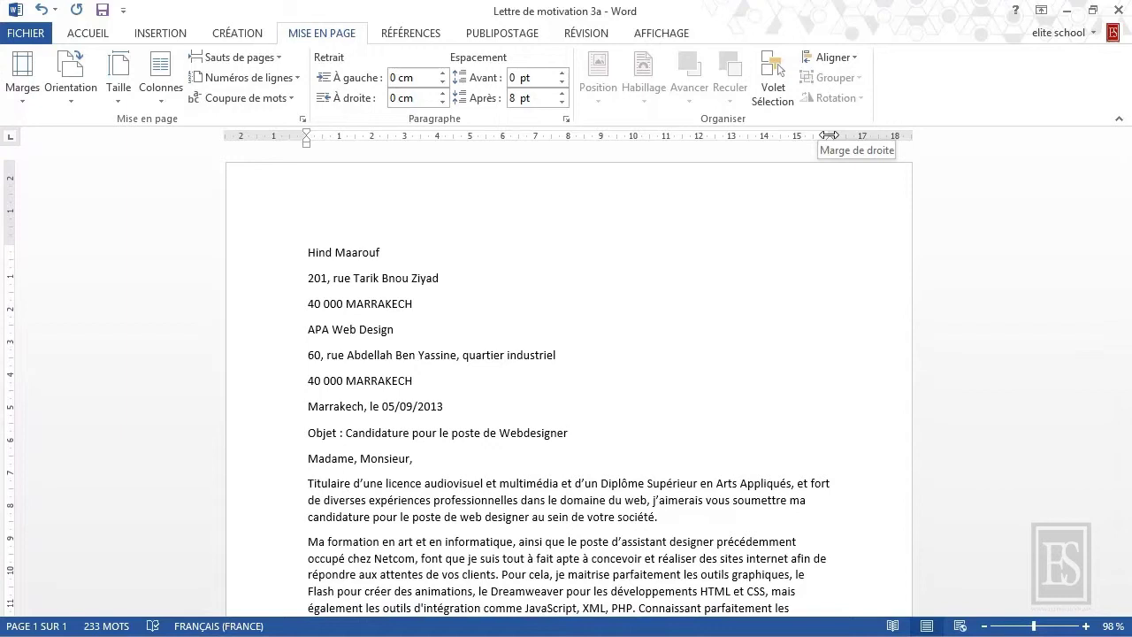
{"action": "mouse_move", "coordinate": [828, 135]}
{"action": "left_mouse_down"}
{"action": "mouse_move", "coordinate": [774, 136]}
{"action": "mouse_move", "coordinate": [825, 139]}
{"action": "left_mouse_up"}
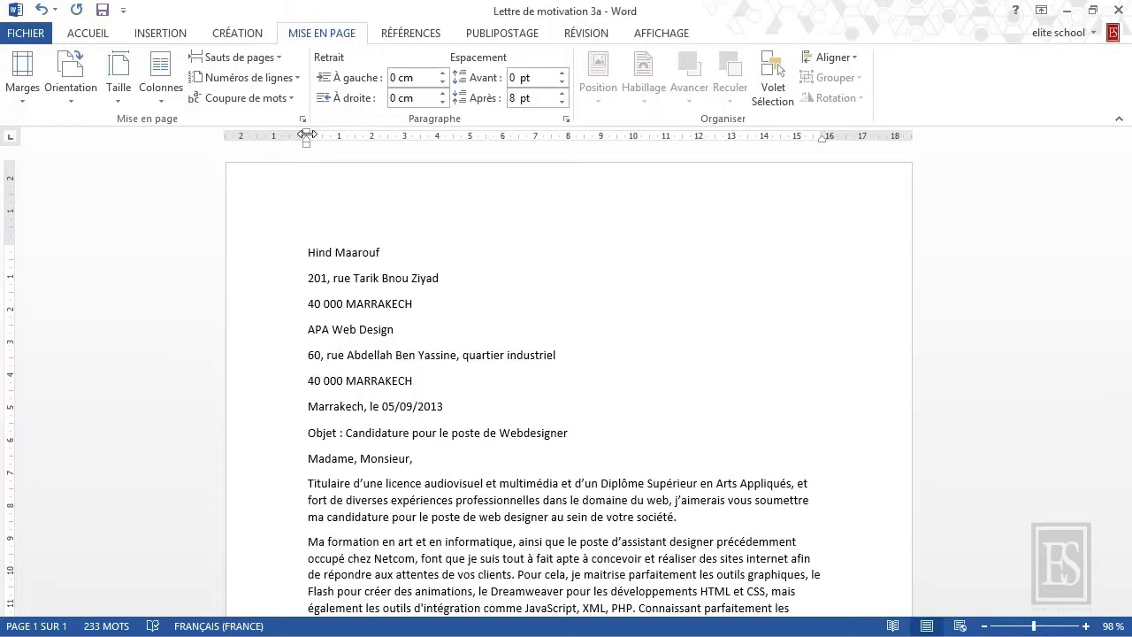
{"action": "mouse_move", "coordinate": [307, 133]}
{"action": "left_mouse_down"}
{"action": "mouse_move", "coordinate": [370, 138]}
{"action": "mouse_move", "coordinate": [295, 138]}
{"action": "left_mouse_up"}
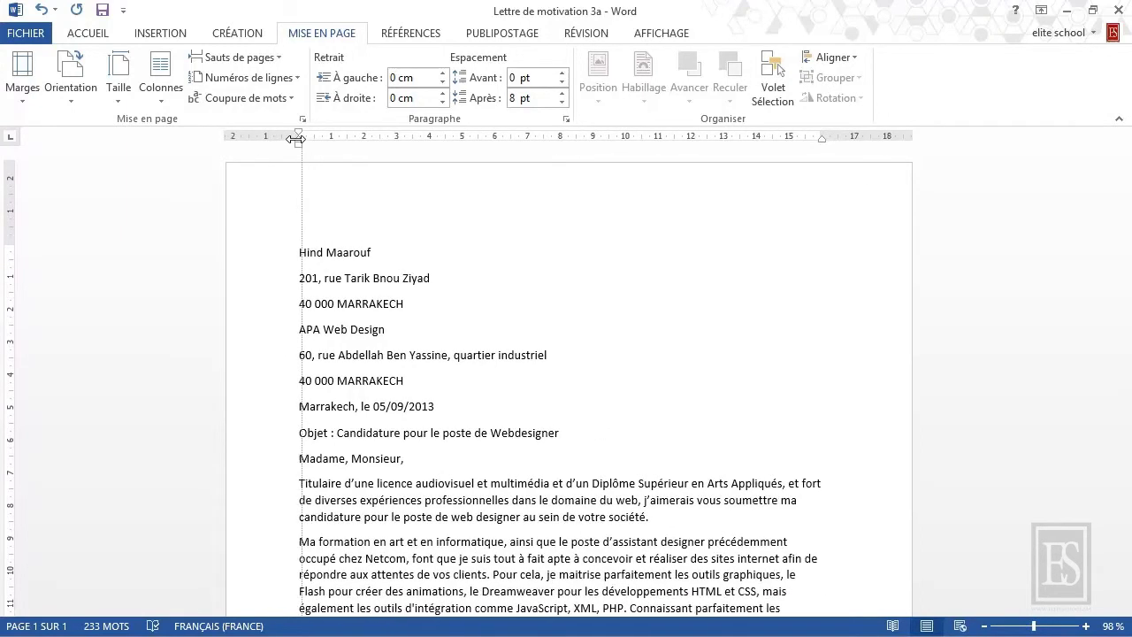
{"action": "left_click_drag", "start_coordinate": [296, 138], "coordinate": [320, 140]}
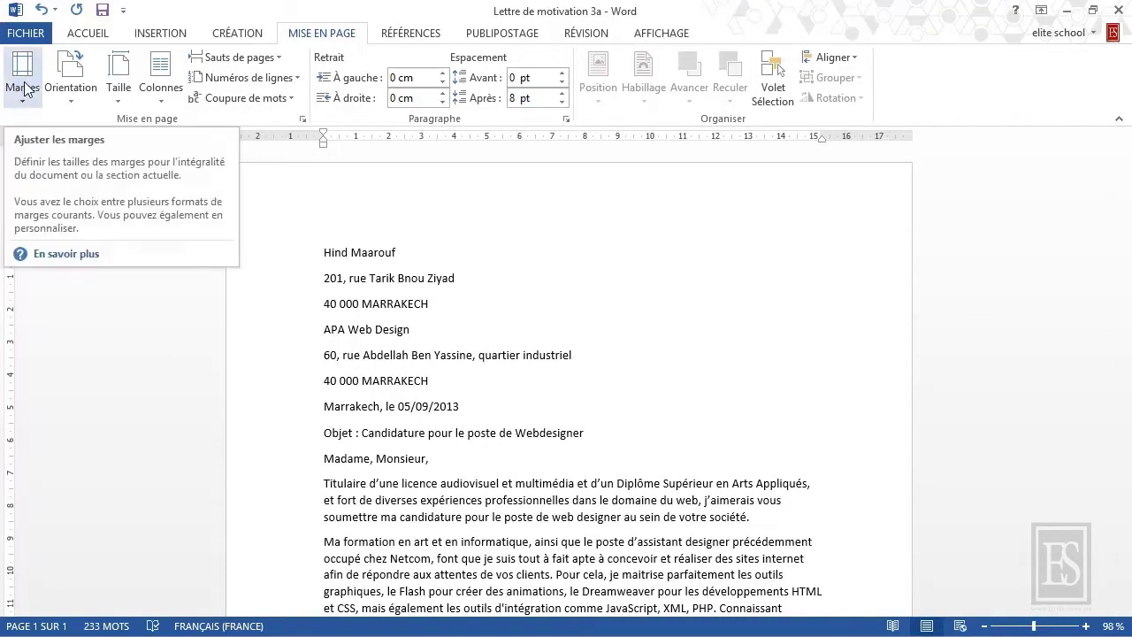
Step: Choose Marges personnalisées… from Marges to show the letter's current margin values
{"action": "left_click", "coordinate": [25, 88]}
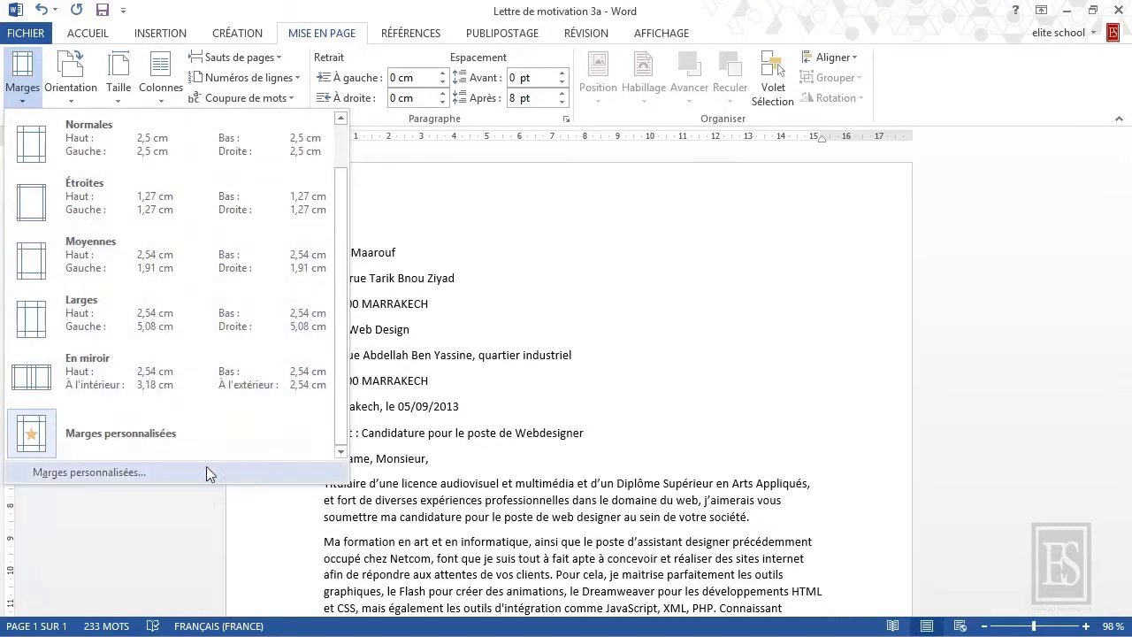
{"action": "left_click", "coordinate": [160, 473]}
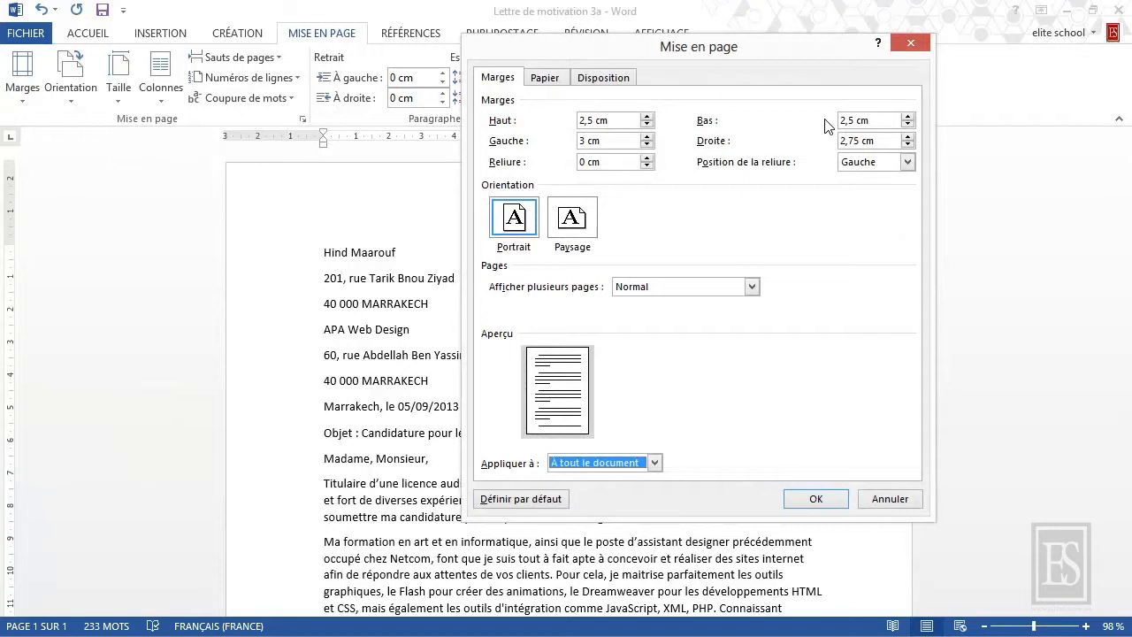
Step: Keep top and bottom margins at 2,5 cm and set left and right to 3,5 cm
{"action": "left_click", "coordinate": [818, 125]}
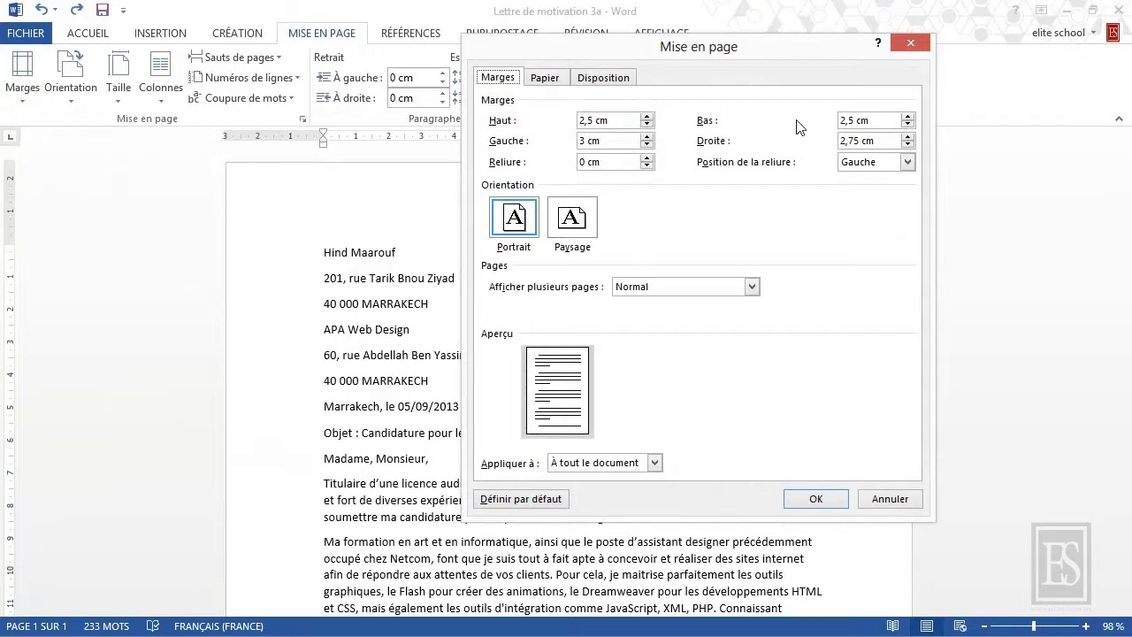
{"action": "double_click", "coordinate": [583, 121]}
{"action": "double_click", "coordinate": [870, 119]}
{"action": "left_click_drag", "start_coordinate": [616, 140], "coordinate": [552, 148]}
{"action": "type", "text": "3,5"}
{"action": "left_click_drag", "start_coordinate": [876, 141], "coordinate": [815, 142]}
{"action": "type", "text": "3,5"}
Step: Keep the 0 cm gutter on the left and apply the new margins to the letter
{"action": "left_click_drag", "start_coordinate": [604, 163], "coordinate": [550, 168]}
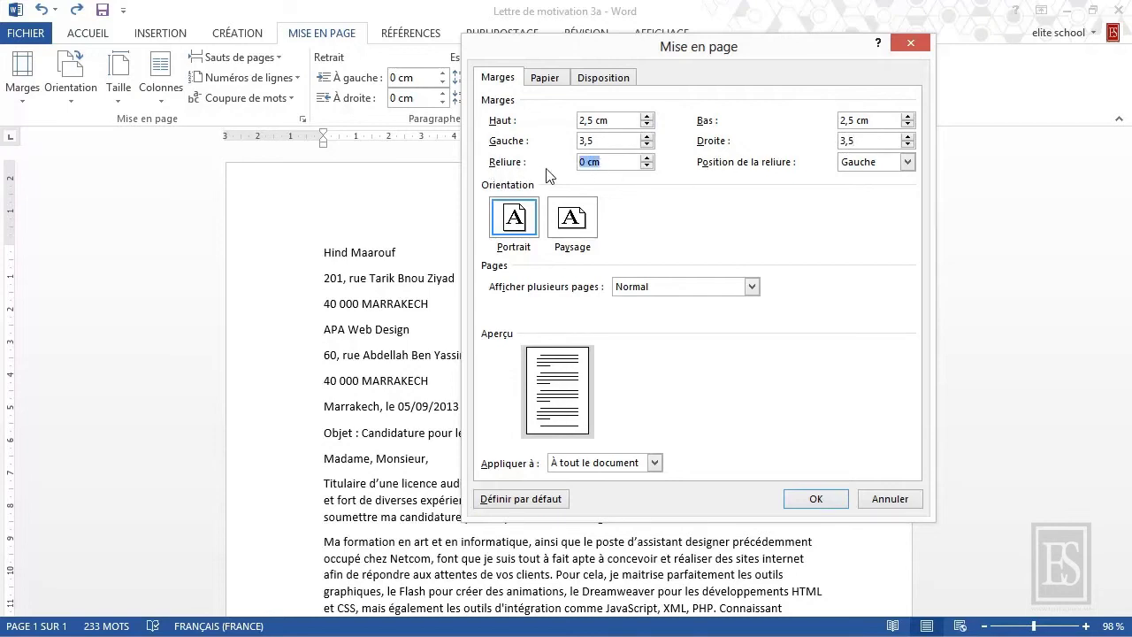
{"action": "left_click", "coordinate": [867, 169]}
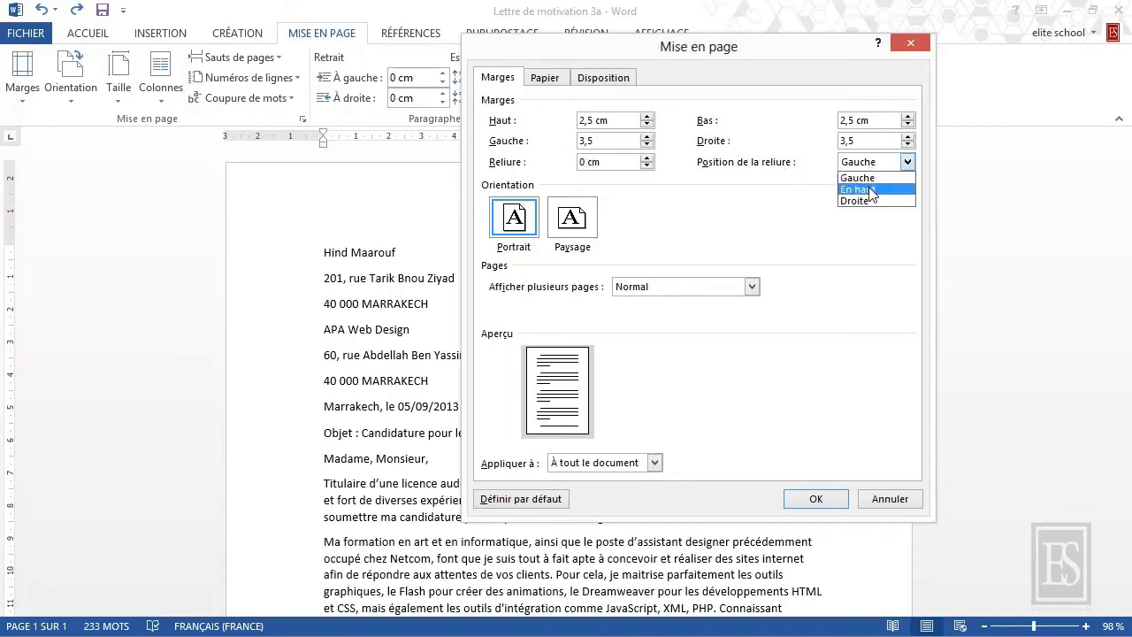
{"action": "left_click", "coordinate": [863, 241]}
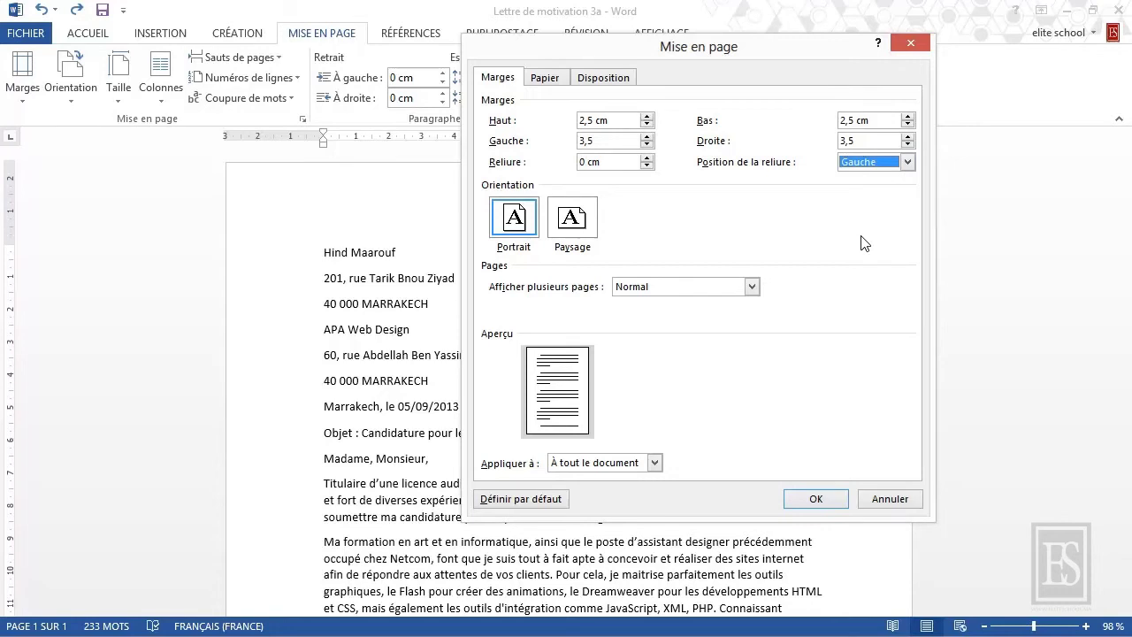
{"action": "left_click", "coordinate": [815, 498]}
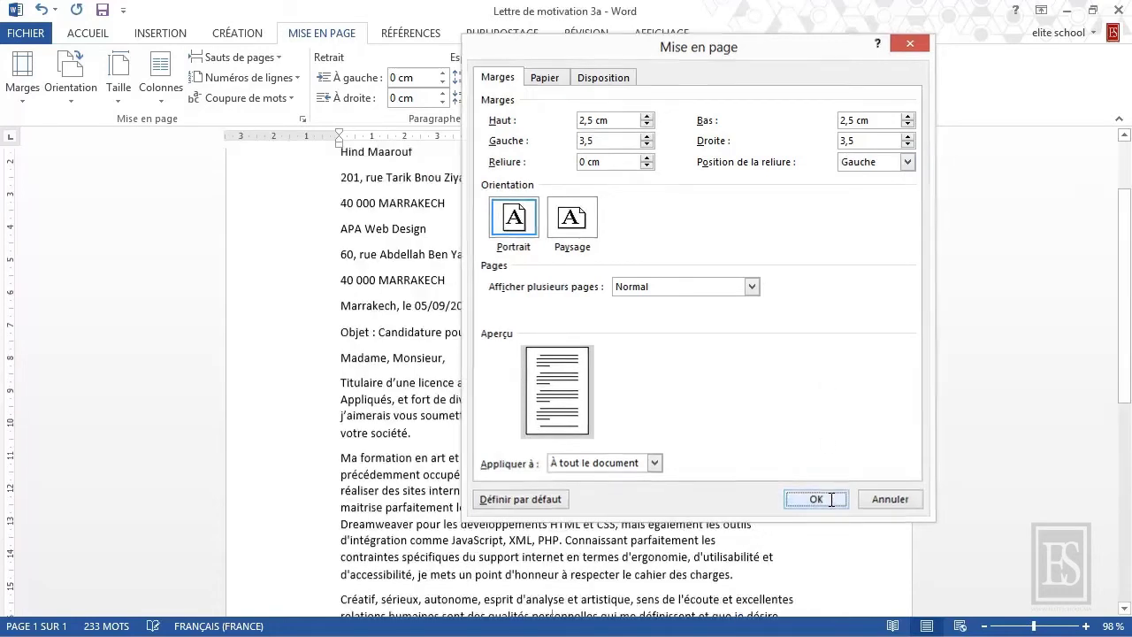
{"action": "scroll", "coordinate": [831, 499], "scroll_direction": "up", "scroll_amount": 3}
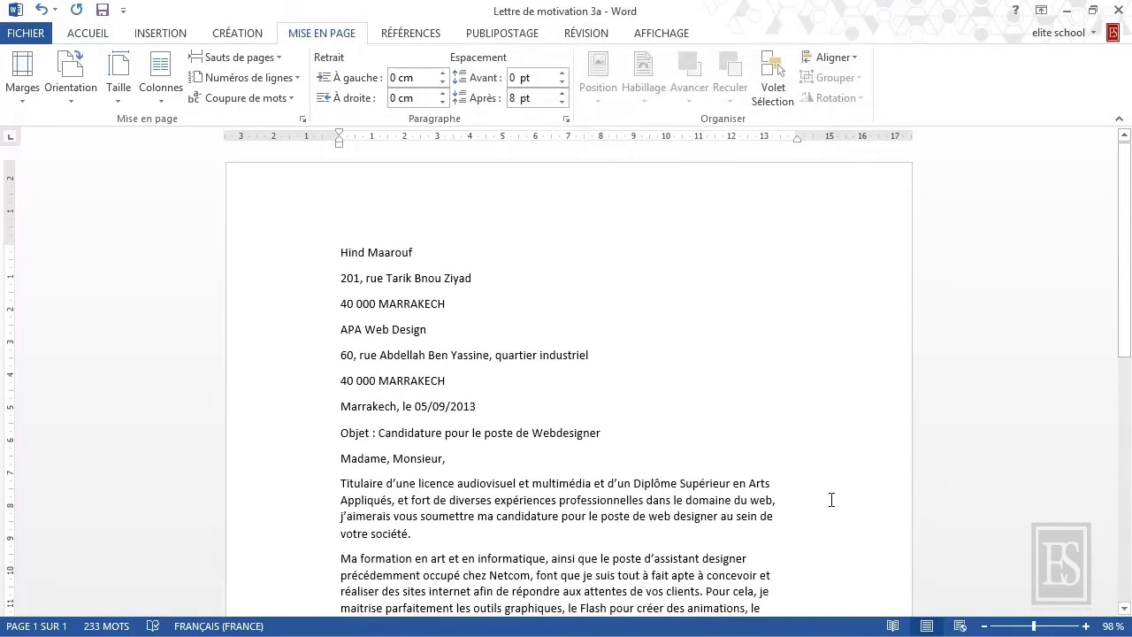